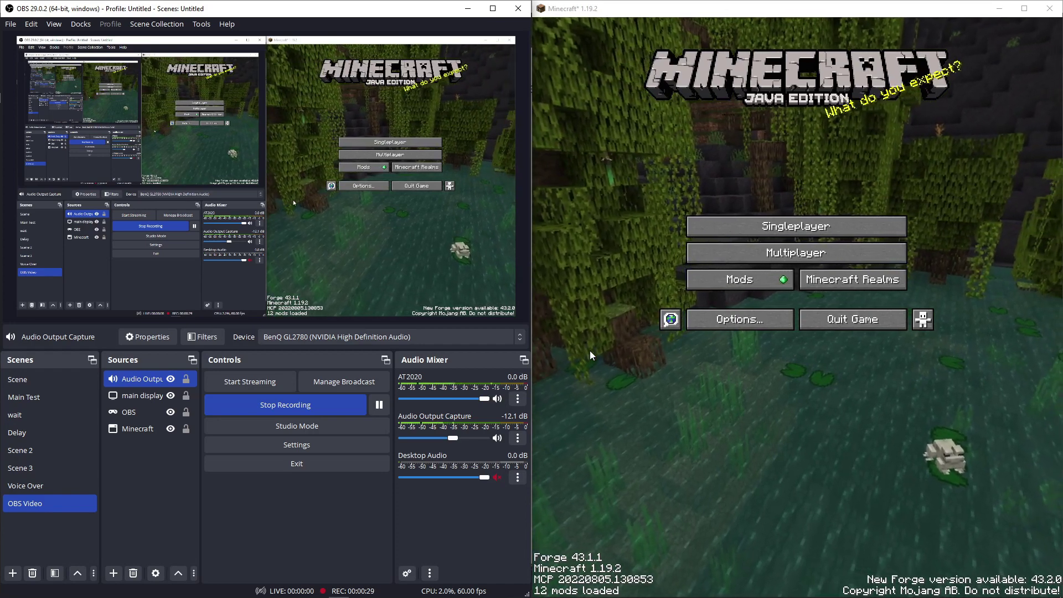
Try the Audio Output Capture fader near -20 dB and -7 dB, settling at -19.2 dB
click(455, 440)
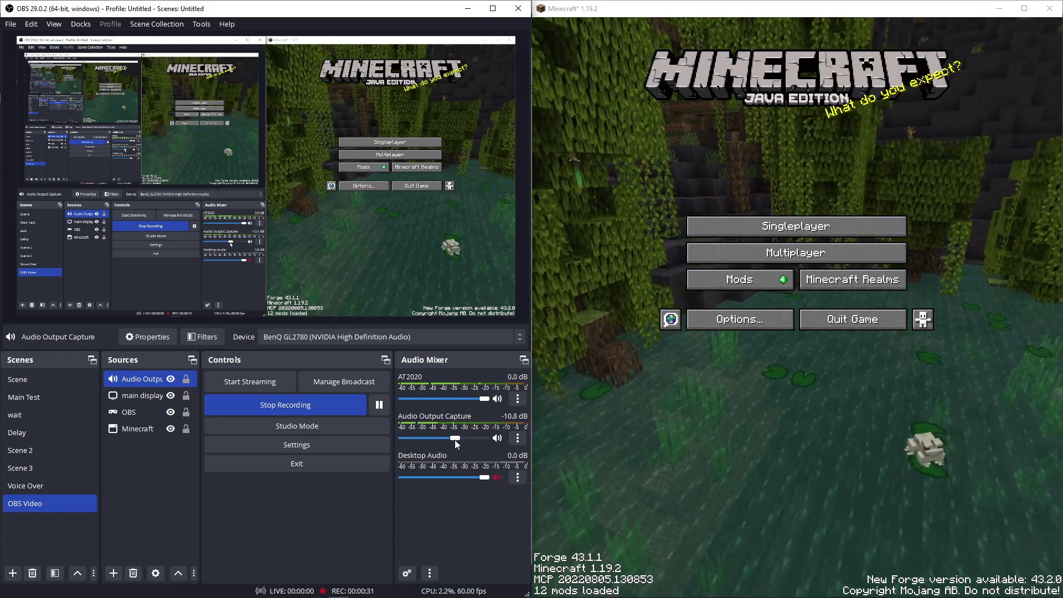
drag(455, 439, 441, 439)
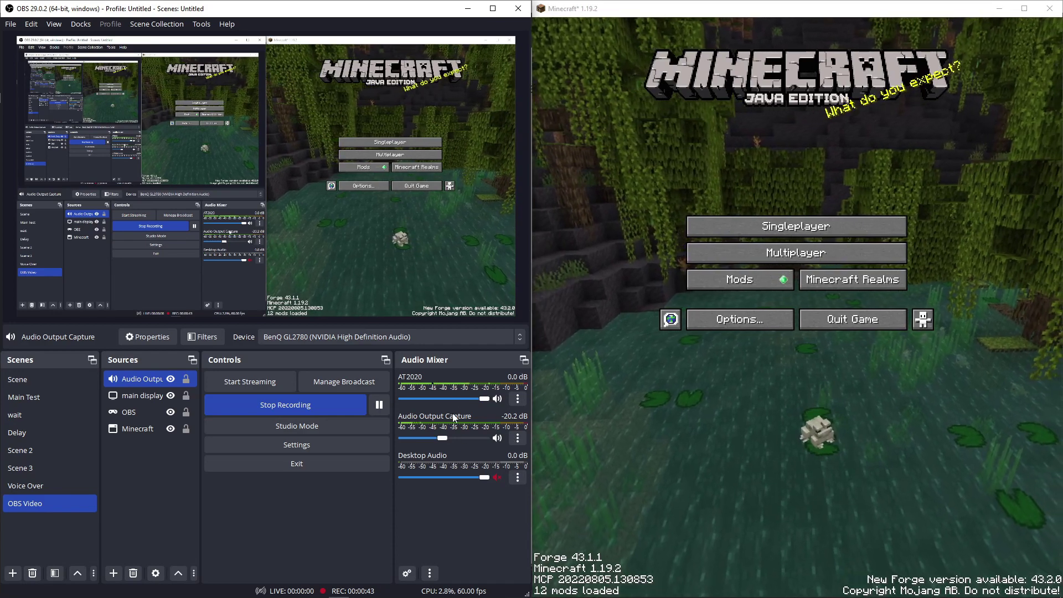
drag(445, 440, 481, 441)
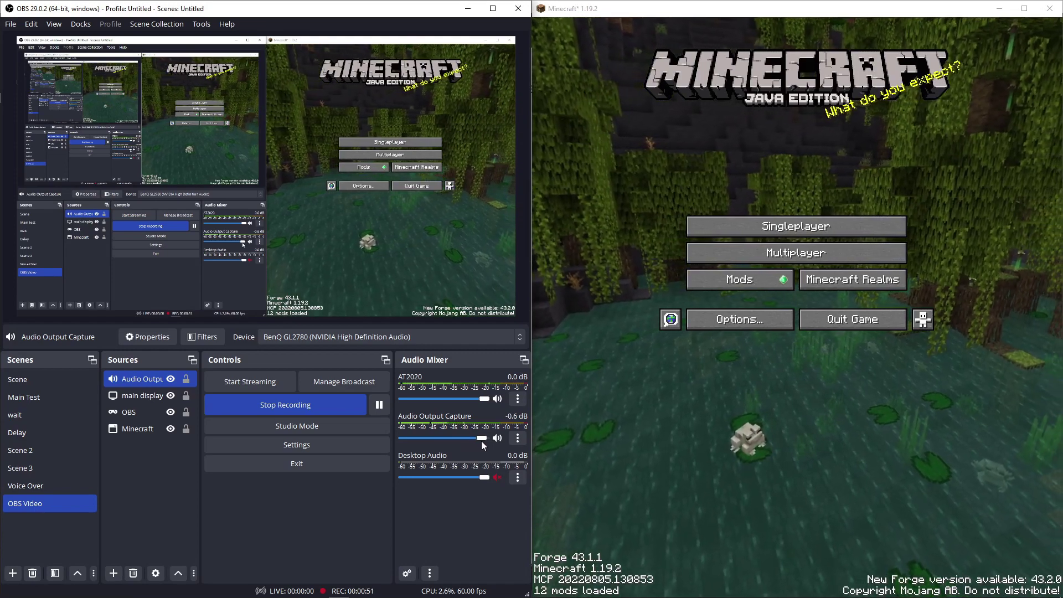
drag(482, 442, 445, 440)
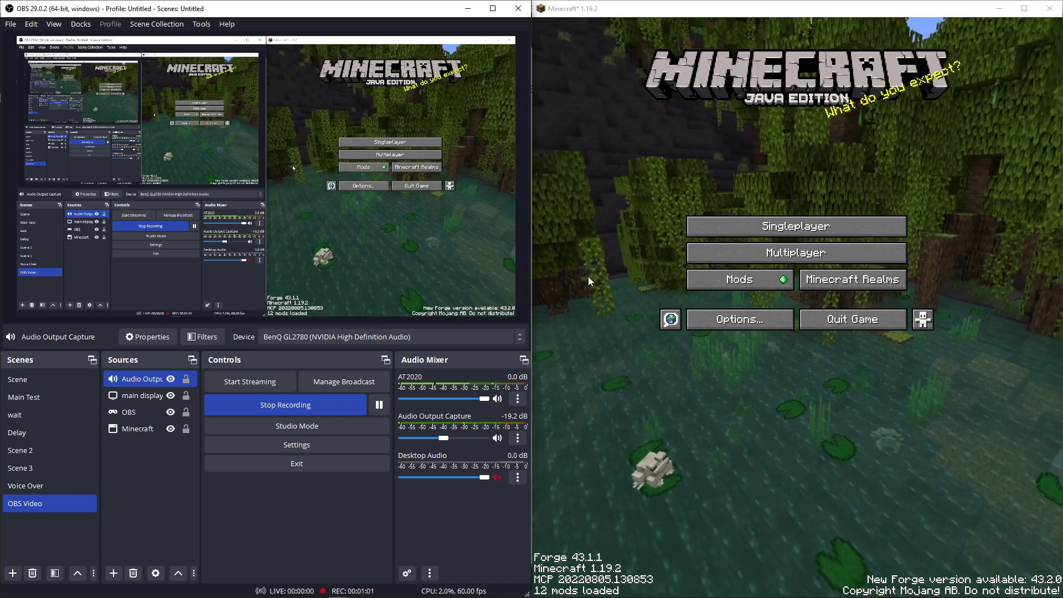
Confirm in its properties that Audio Output Capture still captures the BenQ GL2780 monitor
ctrl+click(132, 431)
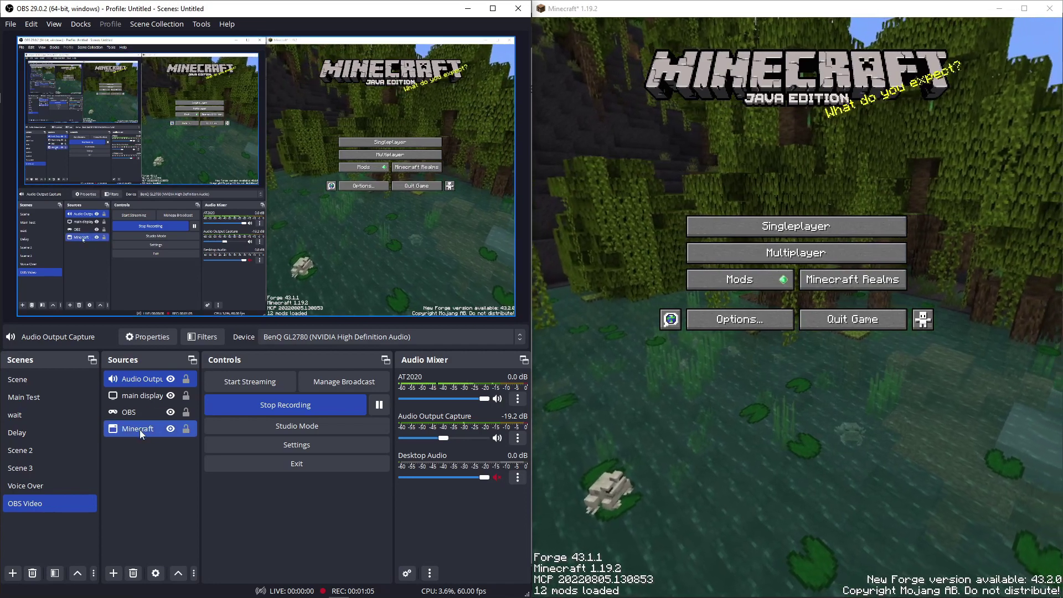
click(148, 381)
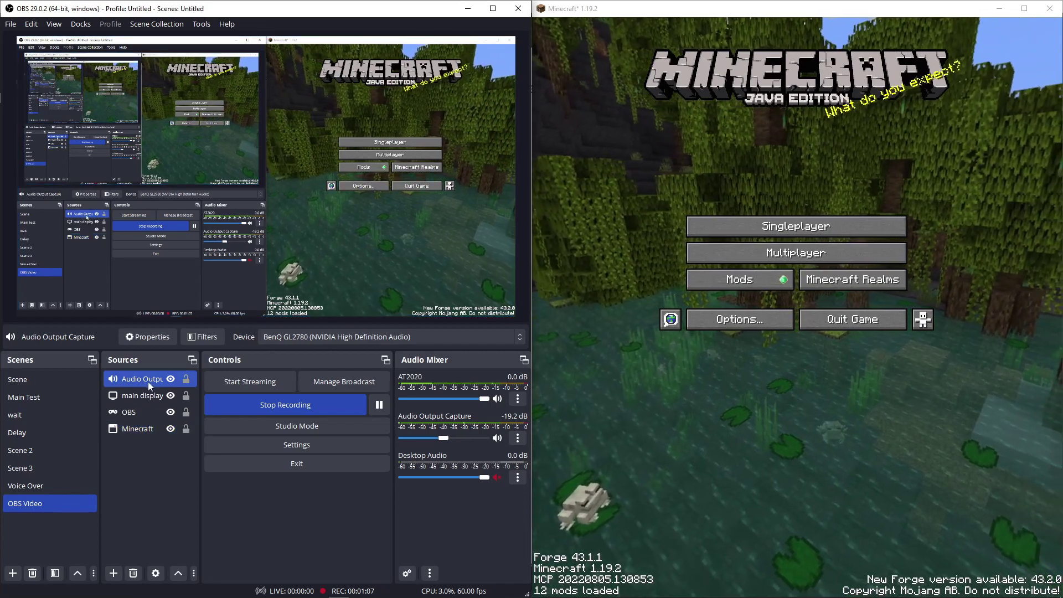
double_click(148, 377)
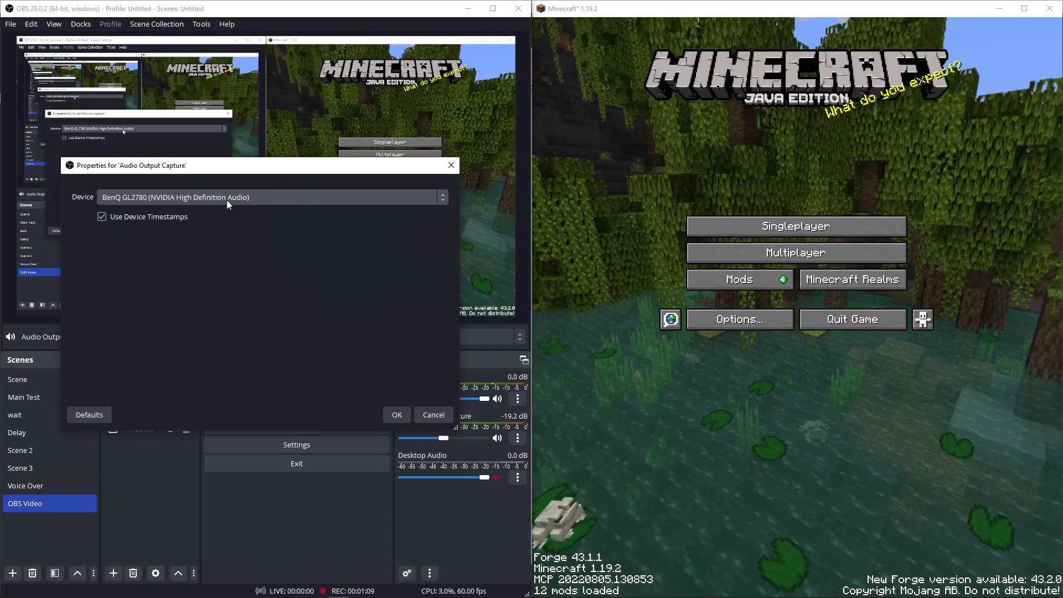
click(227, 198)
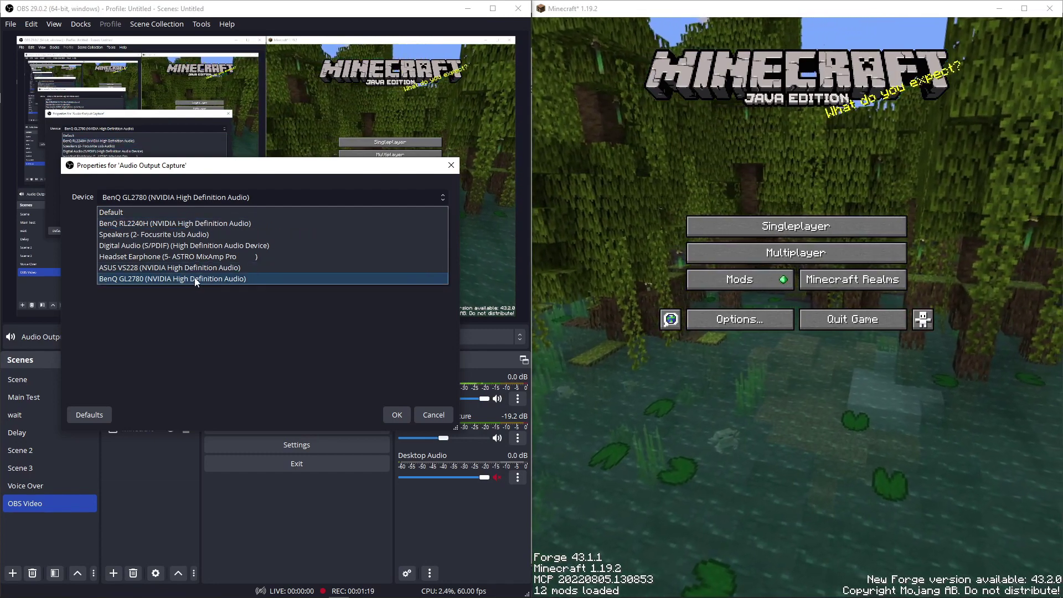
click(195, 279)
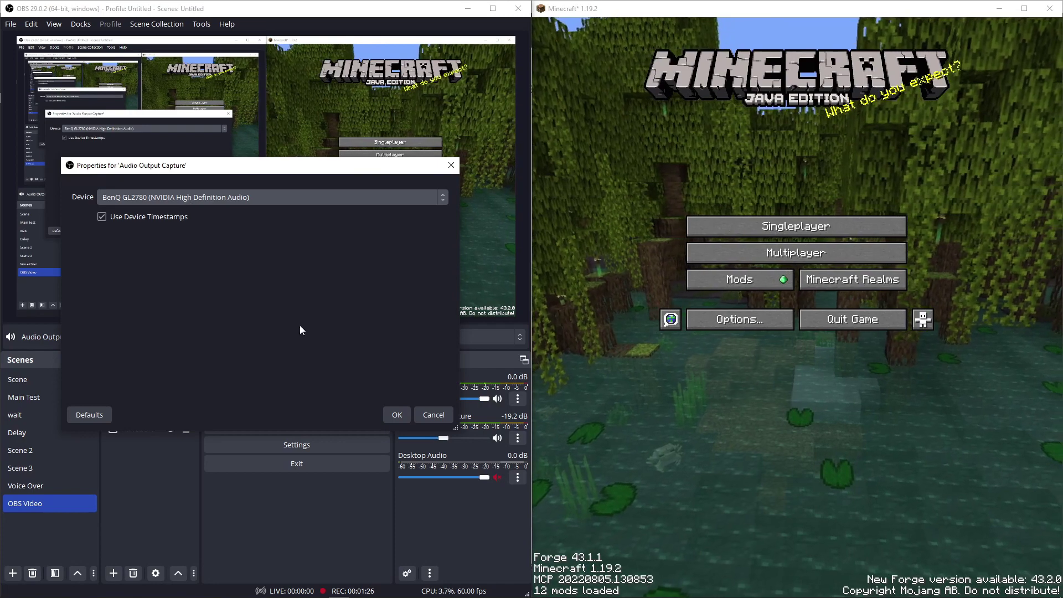
click(396, 415)
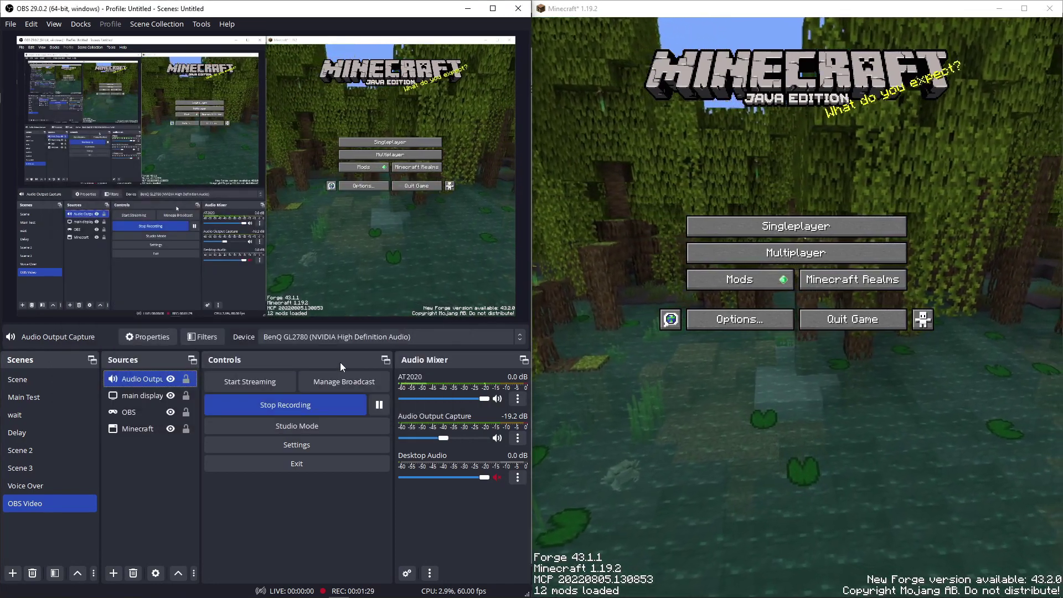
Raise Audio Output Capture to -3.4 dB, recheck its properties, and open Minecraft's Options
click(628, 413)
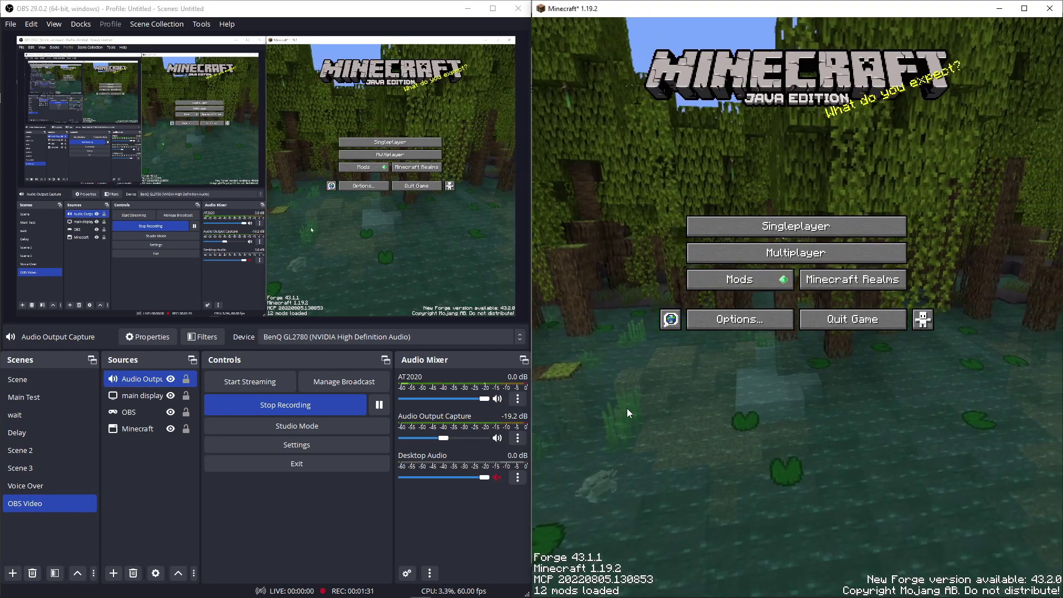
drag(448, 442, 474, 444)
click(519, 439)
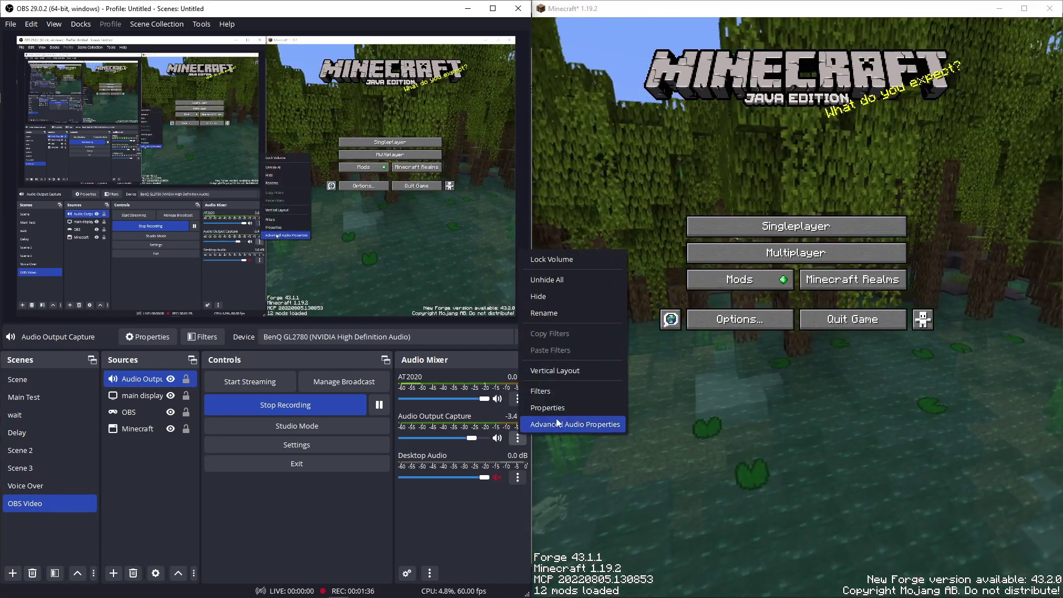
double_click(139, 382)
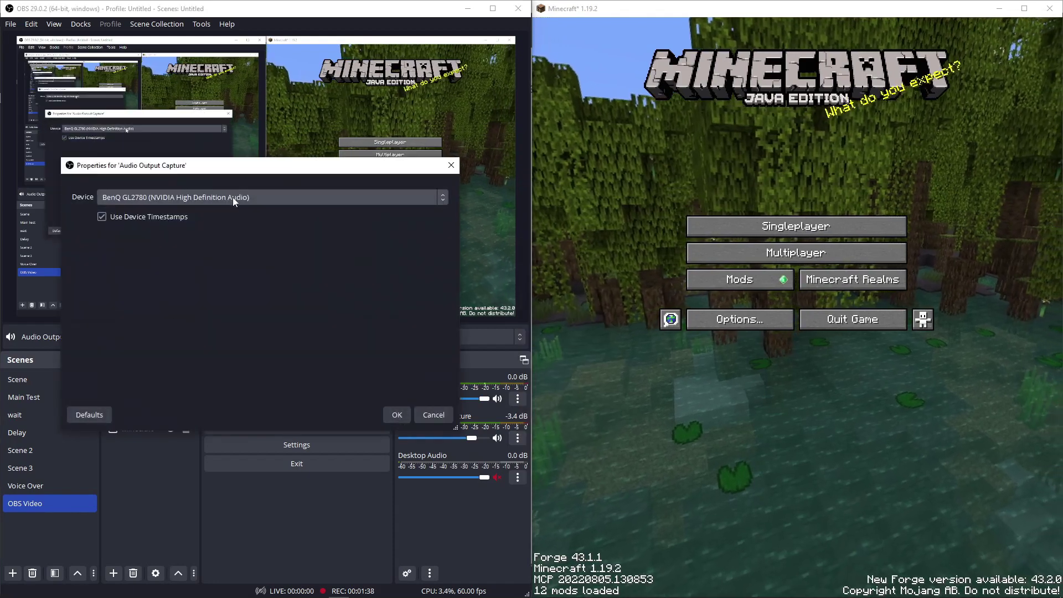
click(397, 415)
click(518, 438)
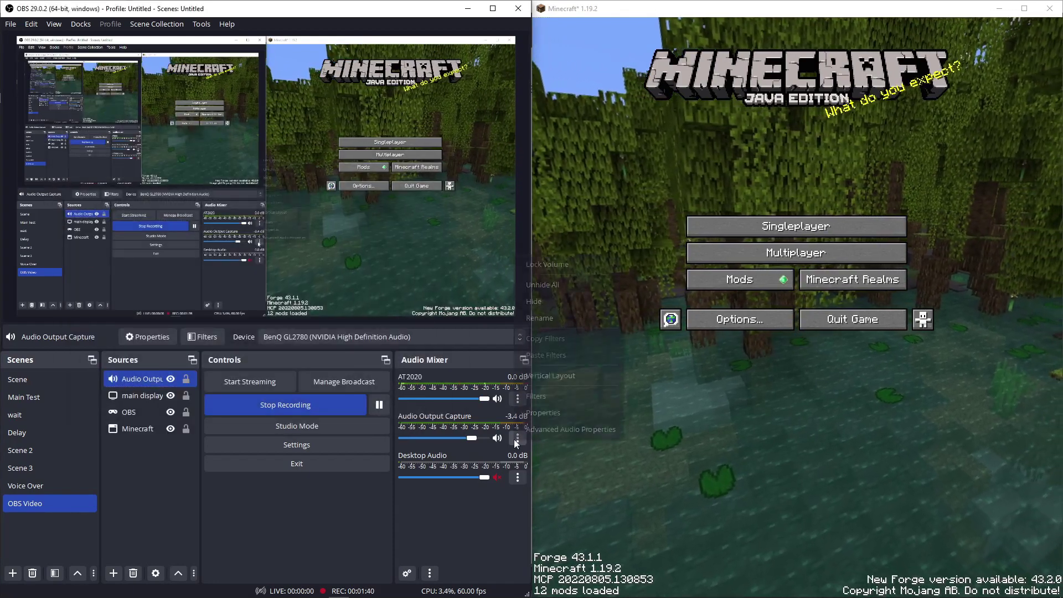
click(537, 416)
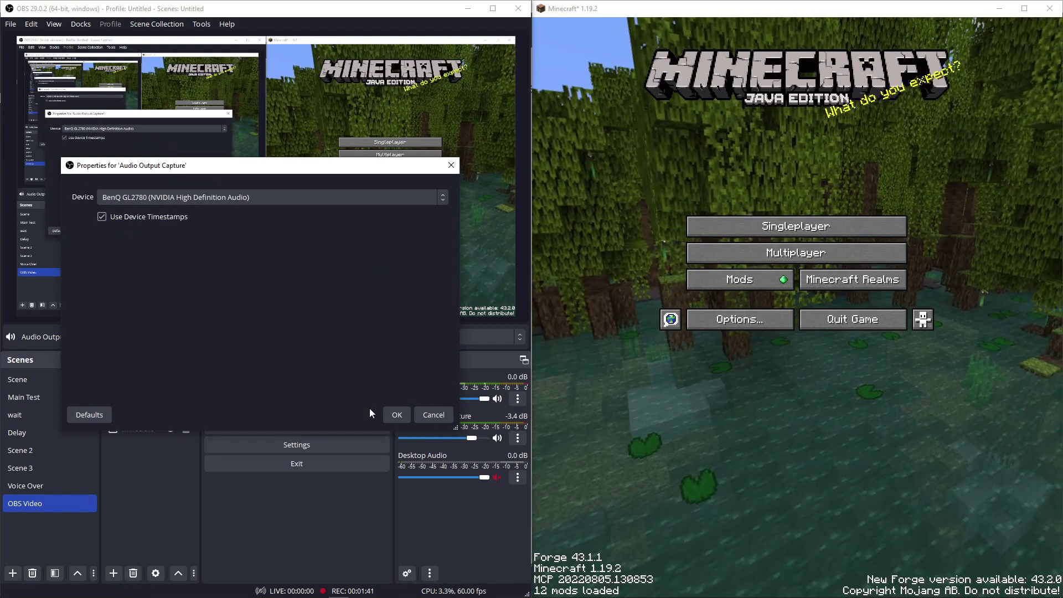
click(402, 411)
click(725, 324)
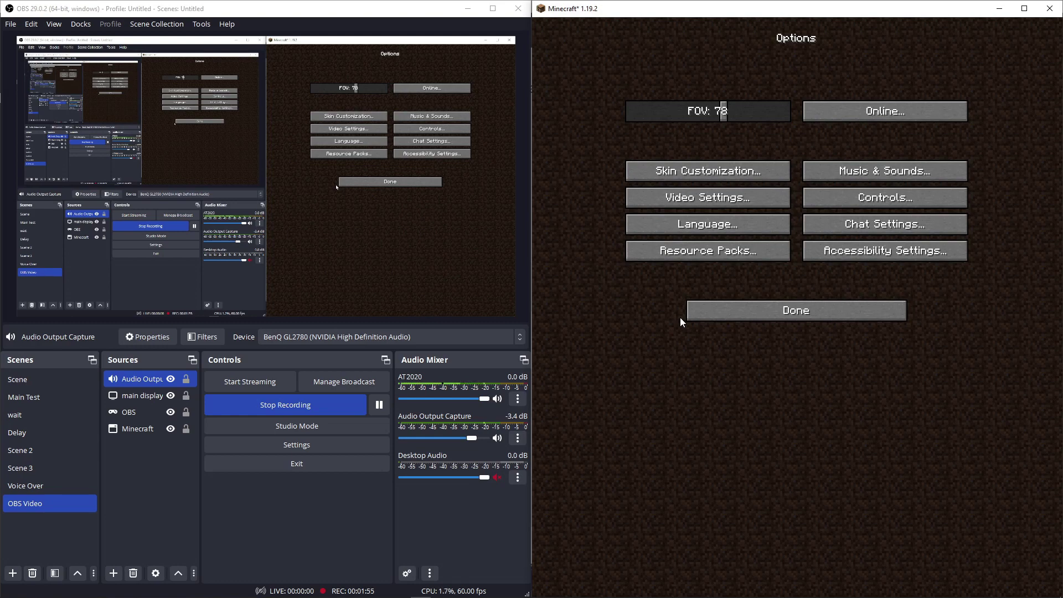
Cycle Minecraft's Music & Sounds device through BenQ RL2240H and back to BenQ GL2780
click(870, 172)
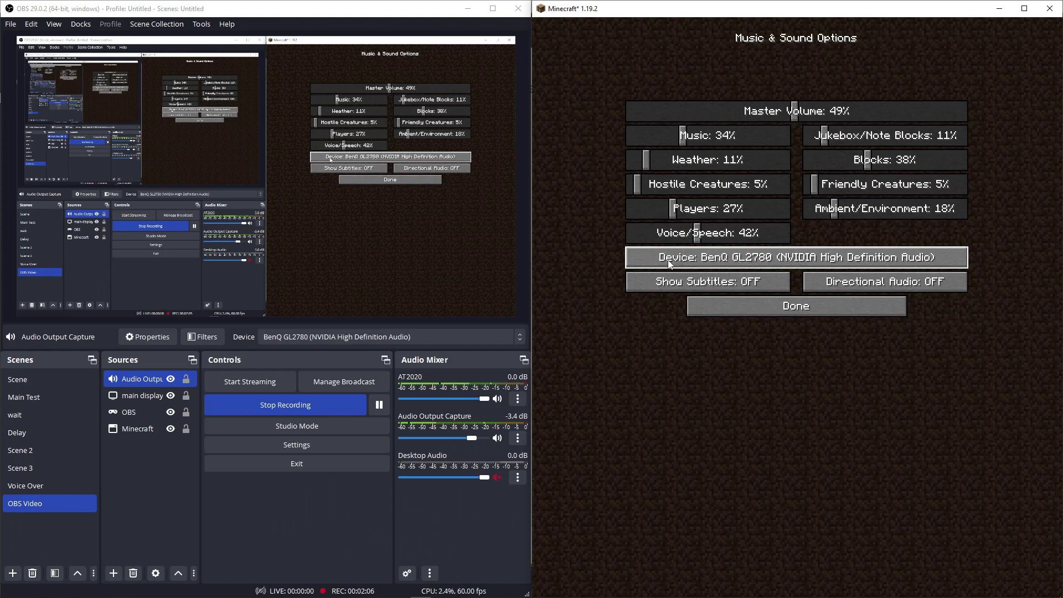
click(831, 263)
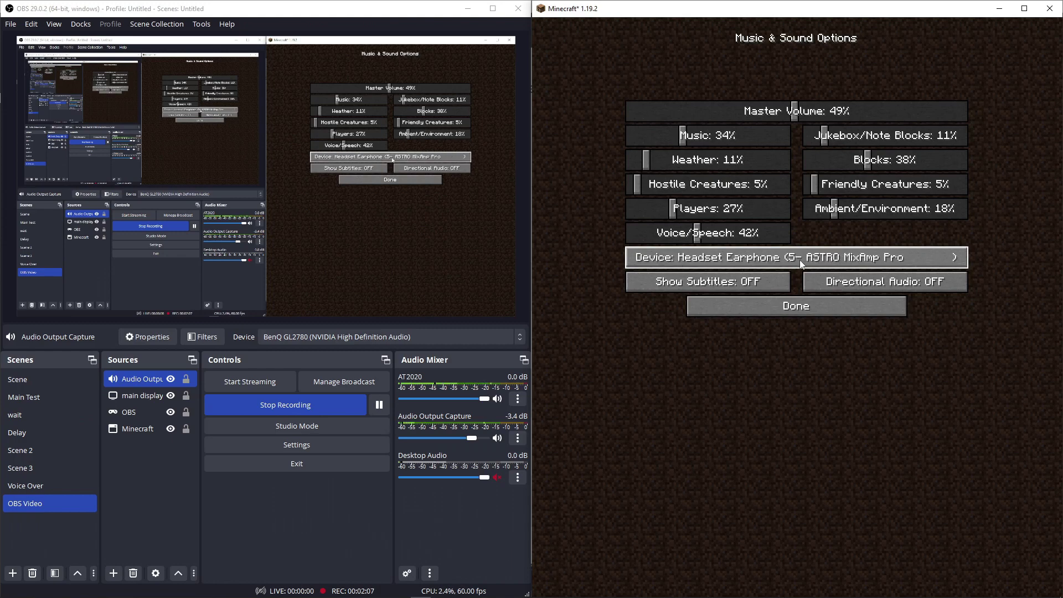
click(801, 264)
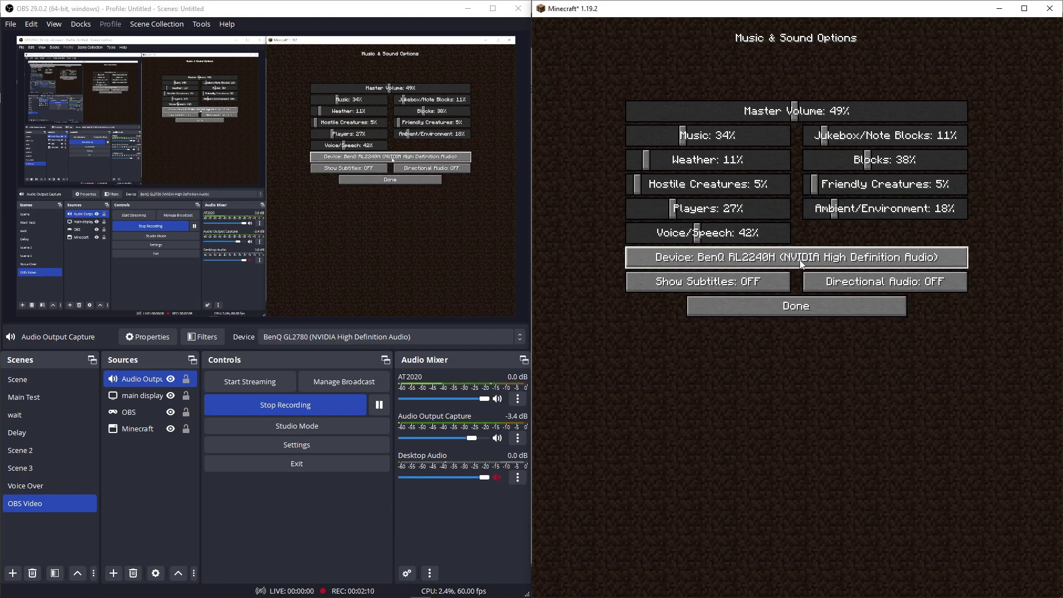
click(802, 264)
click(801, 264)
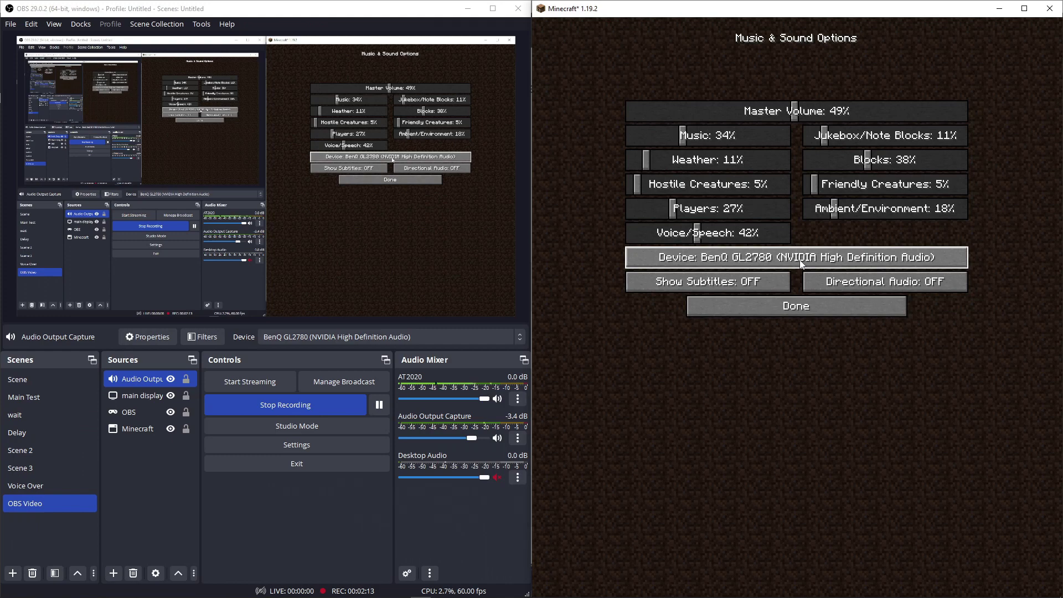
click(775, 311)
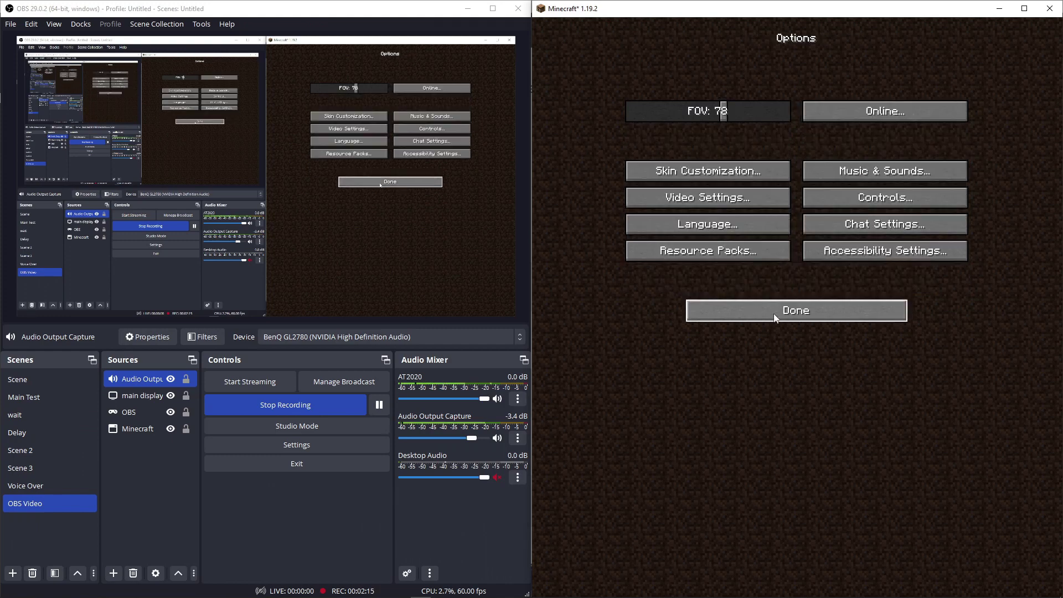
Load the singleplayer desert world from the title screen and break two sand blocks
click(774, 320)
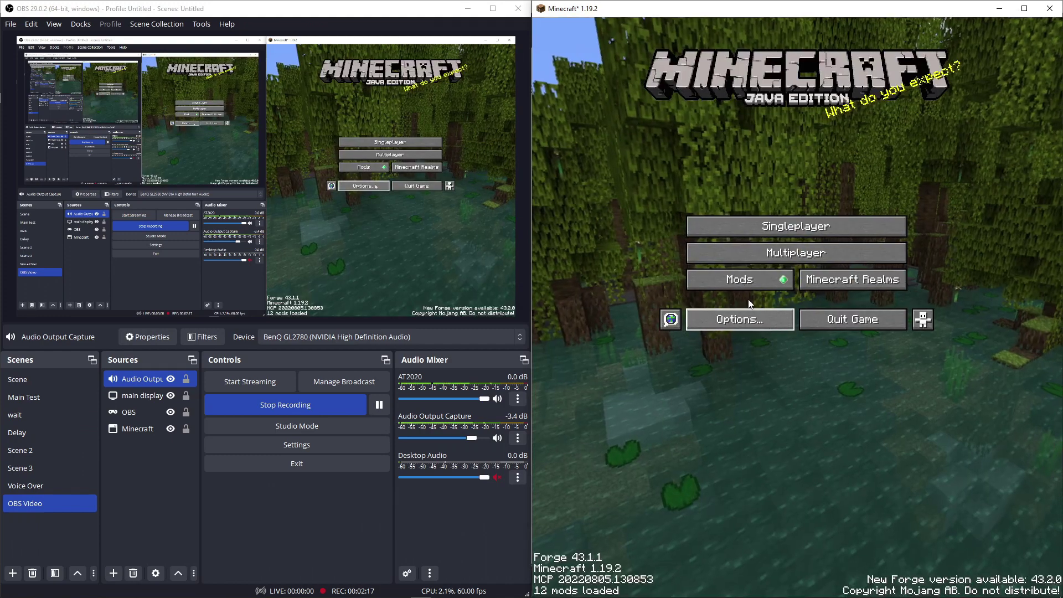
click(699, 218)
click(671, 137)
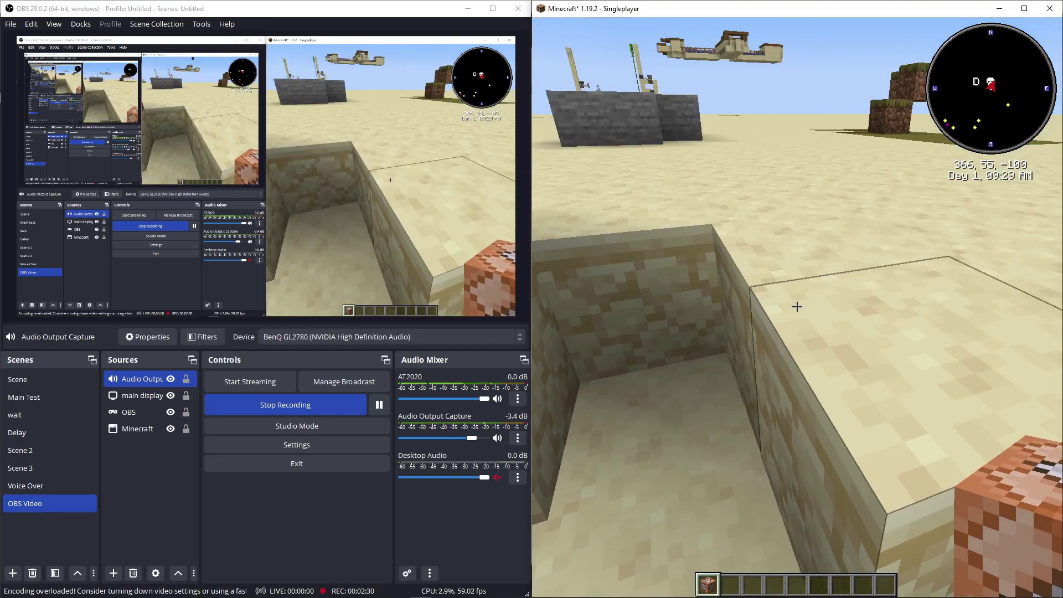
click(797, 307)
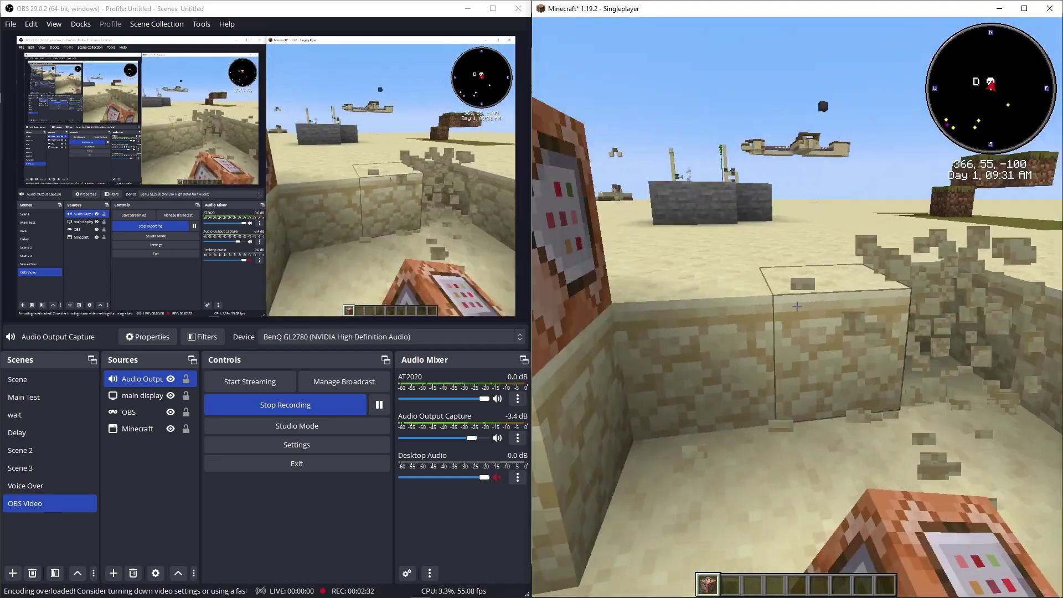
click(798, 306)
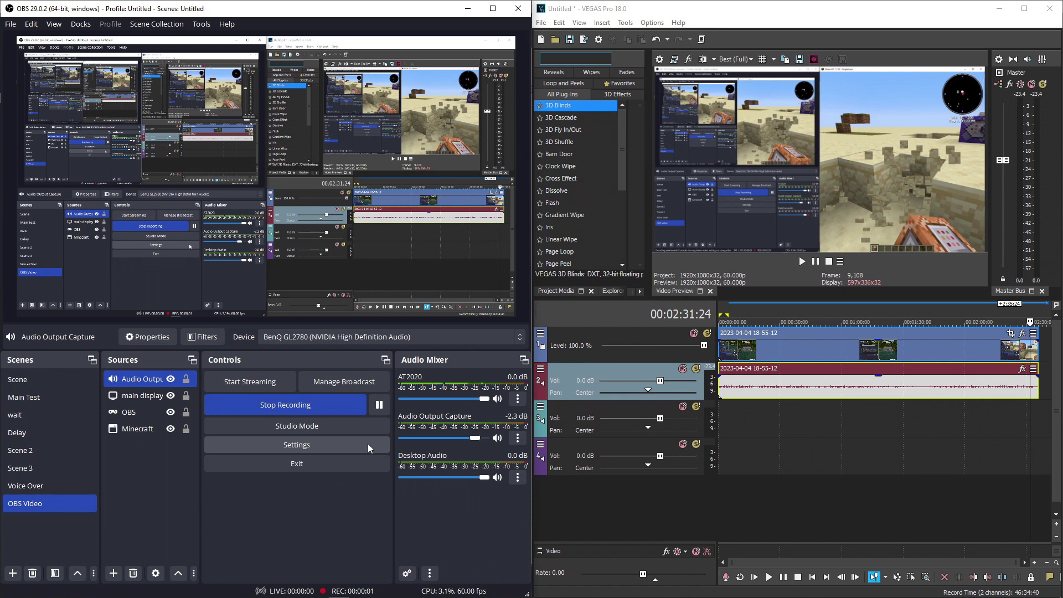
Review the Audio Track boxes under Output > Recording in OBS Settings, closing without changes
click(370, 449)
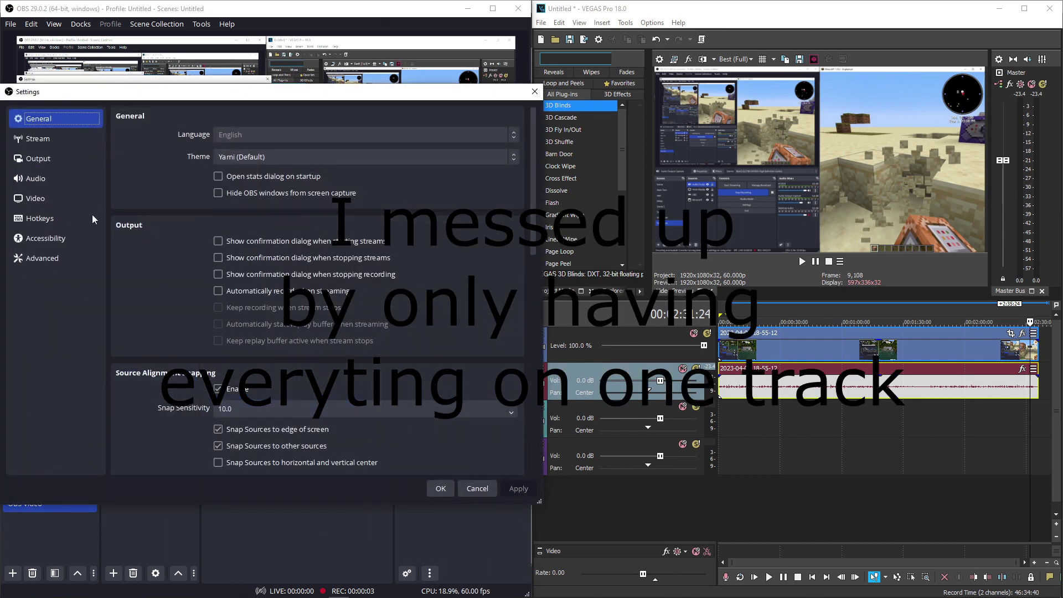
click(66, 166)
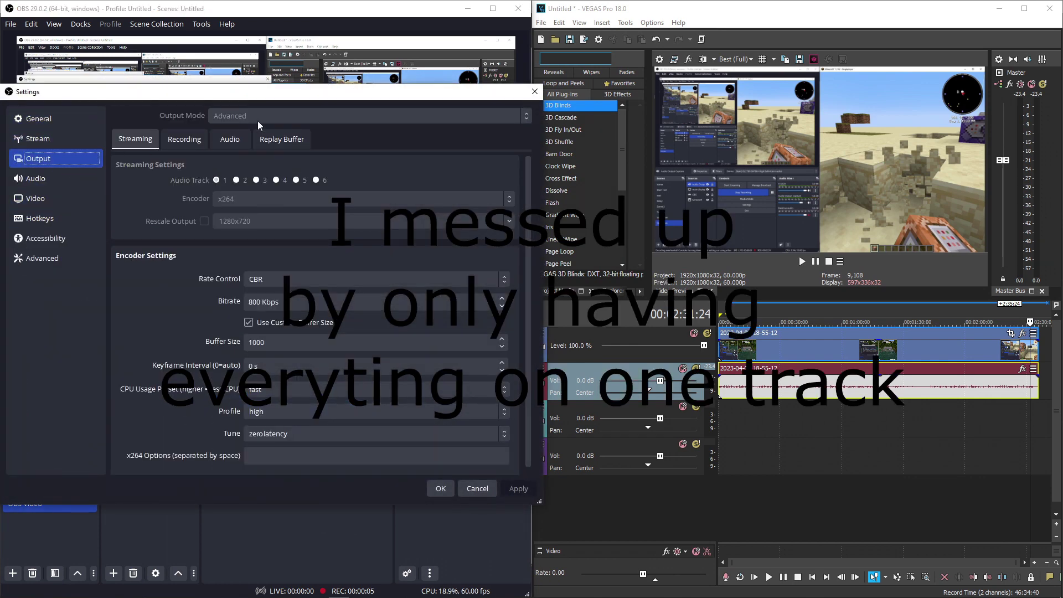
click(182, 142)
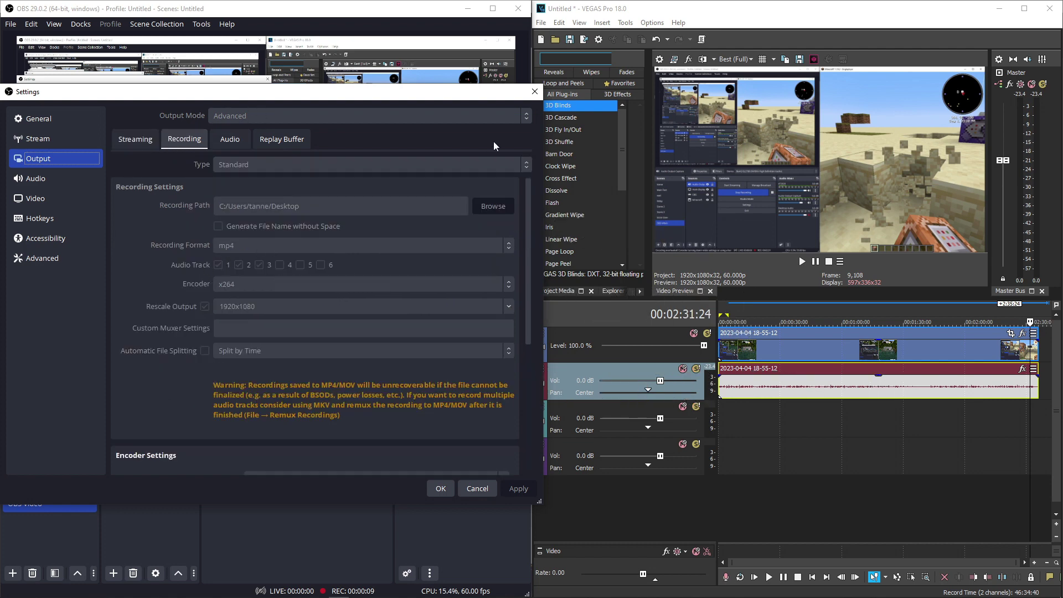
click(535, 92)
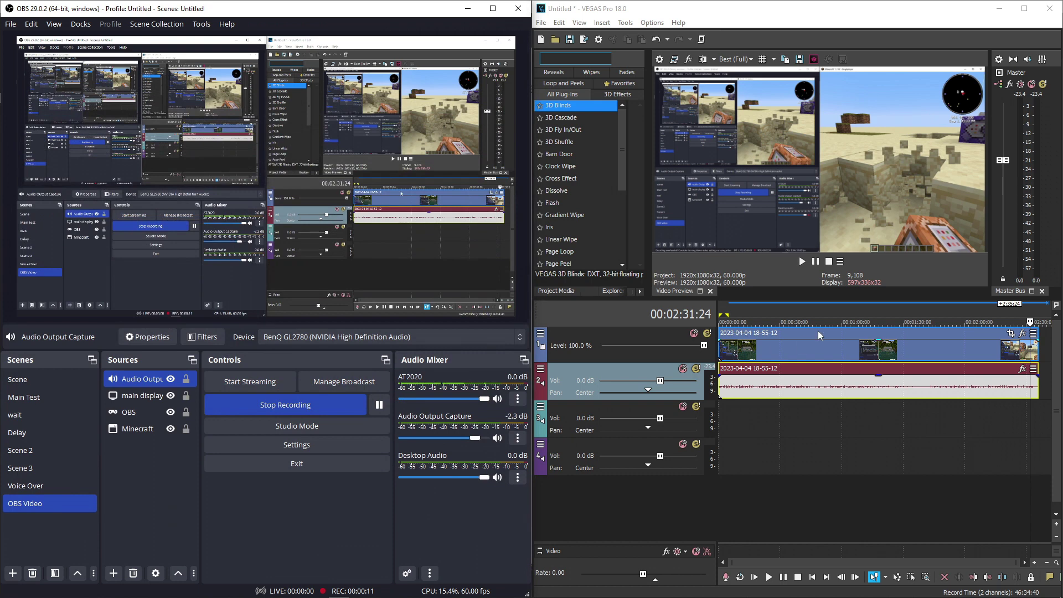
Move the VEGAS playhead to 00:02:30:04 and start a new OBS recording
click(1029, 353)
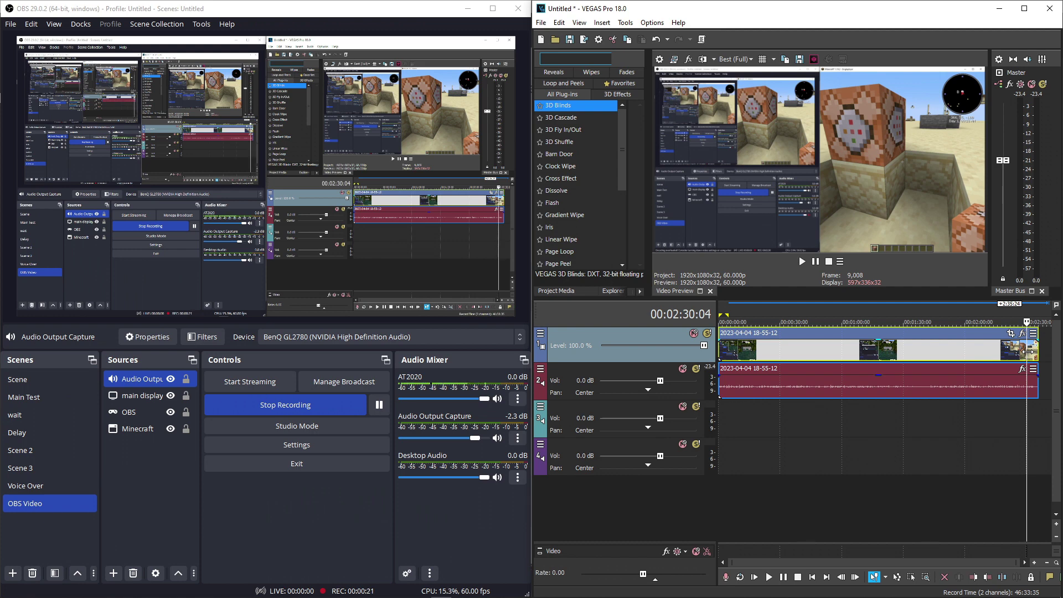
click(333, 410)
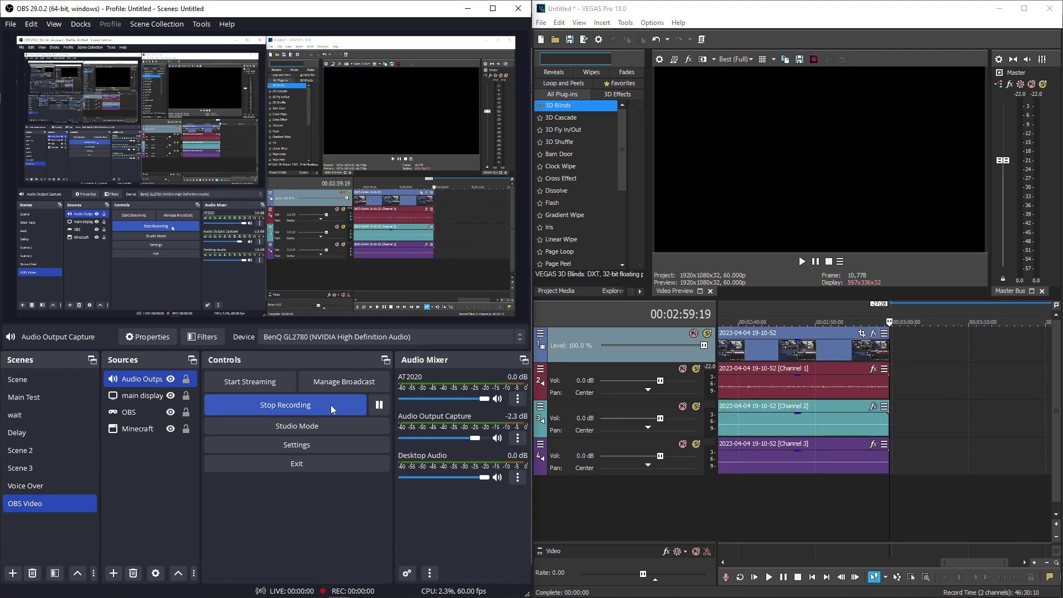